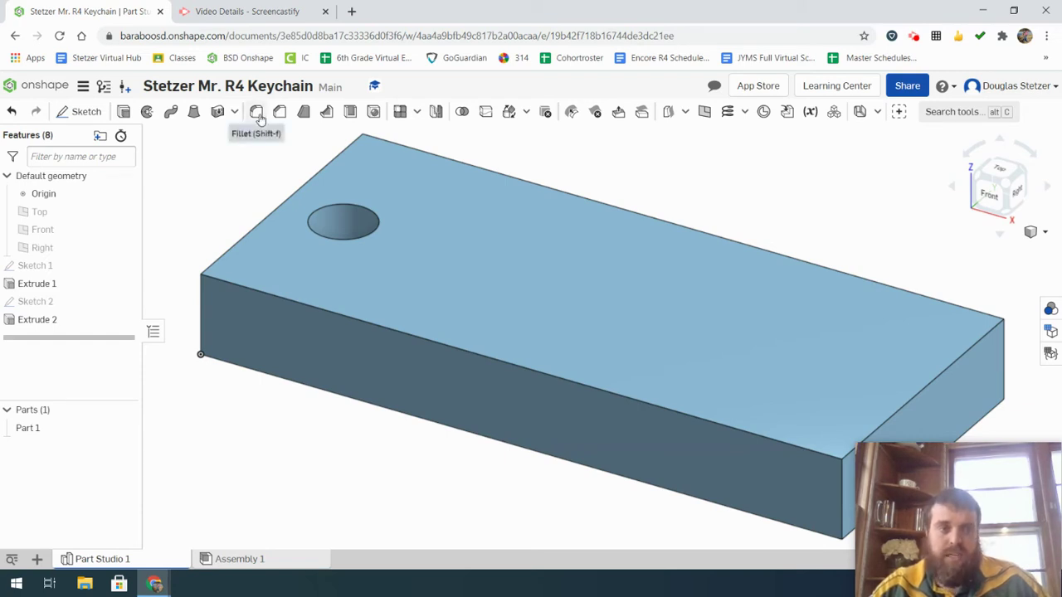
pyautogui.click(257, 114)
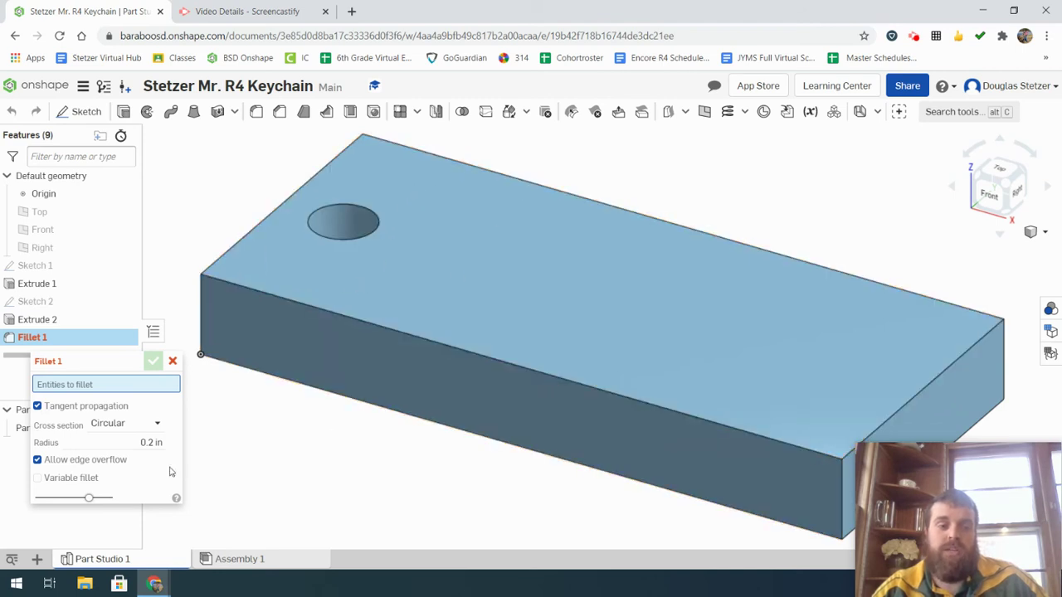
pyautogui.click(134, 445)
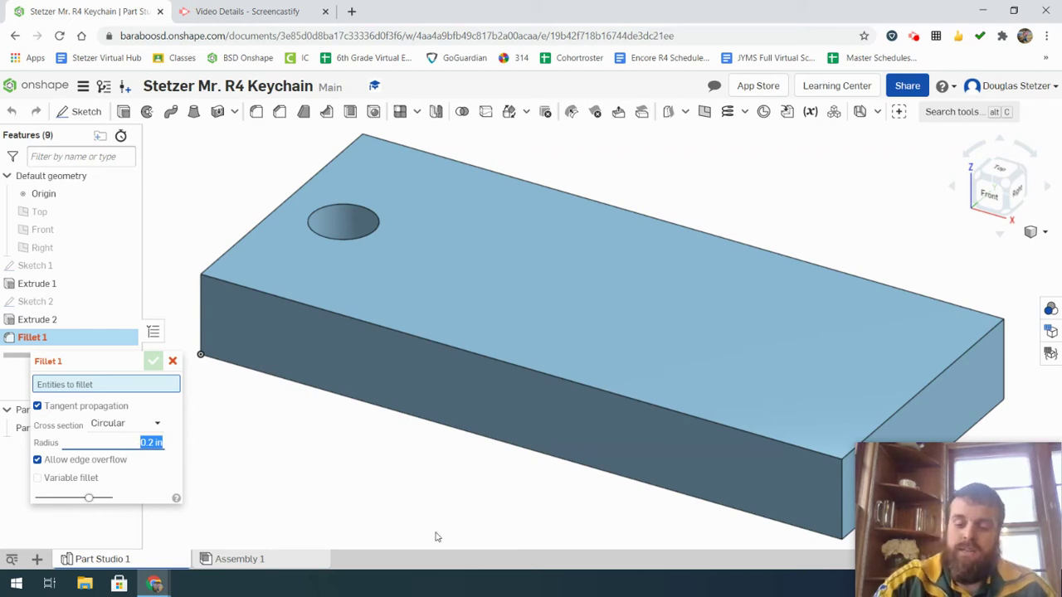
pyautogui.write('7/16')
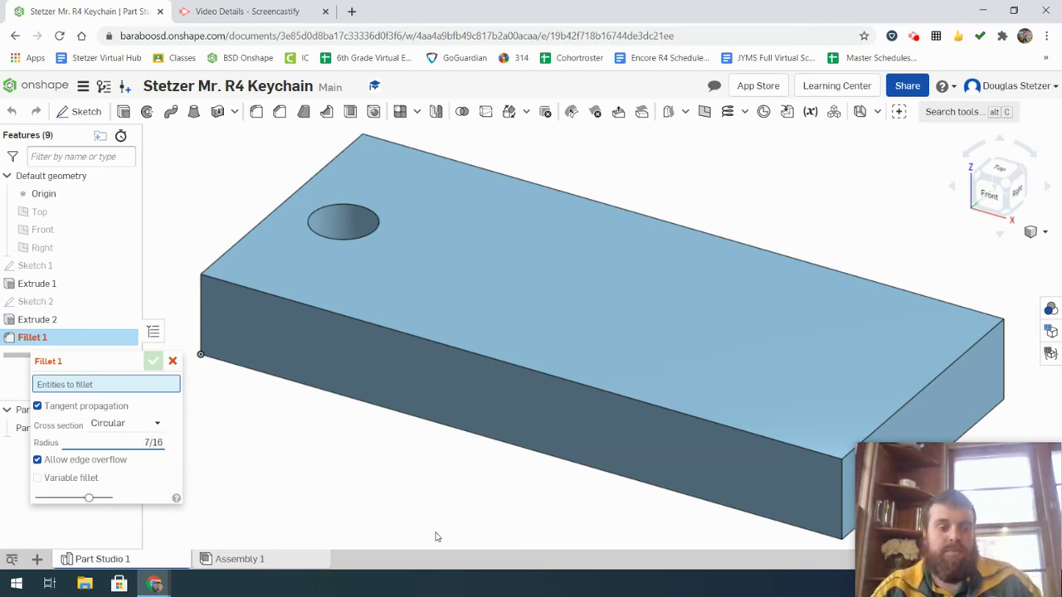
pyautogui.press('Return')
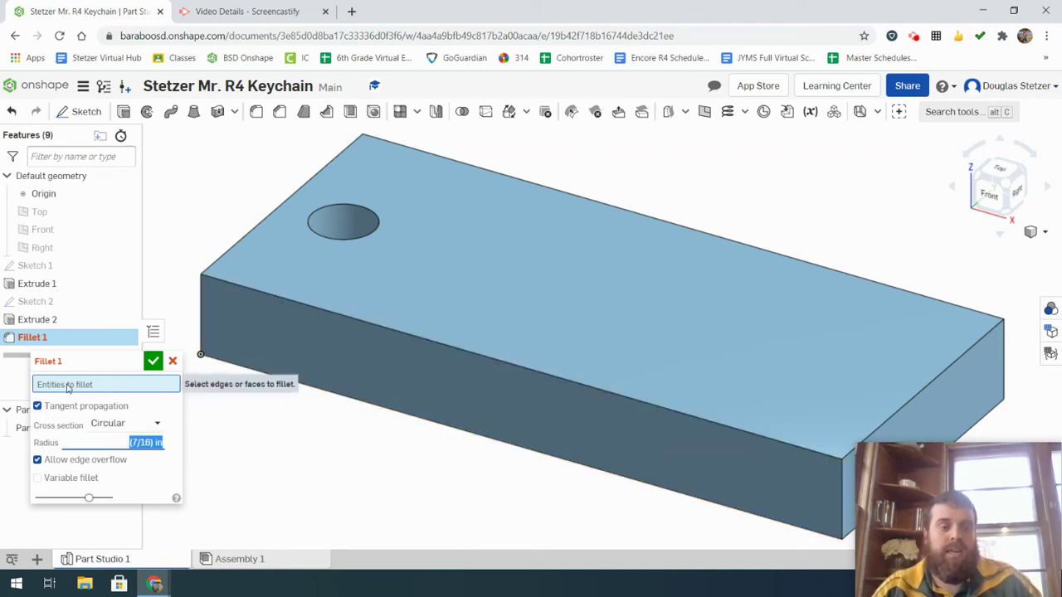
pyautogui.click(202, 285)
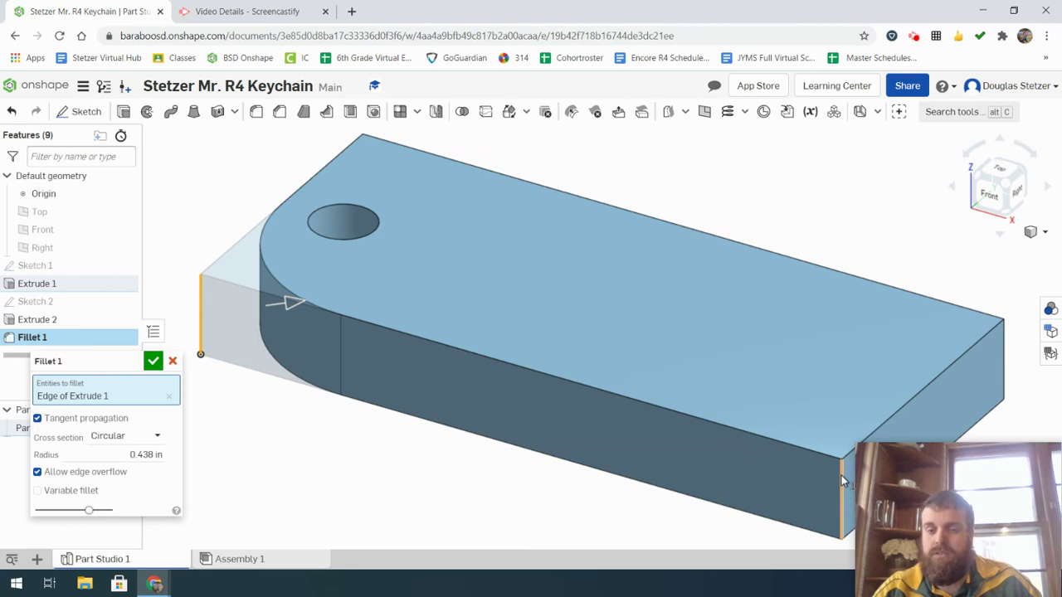
pyautogui.scroll(-3, 806, 486)
pyautogui.scroll(2, 792, 440)
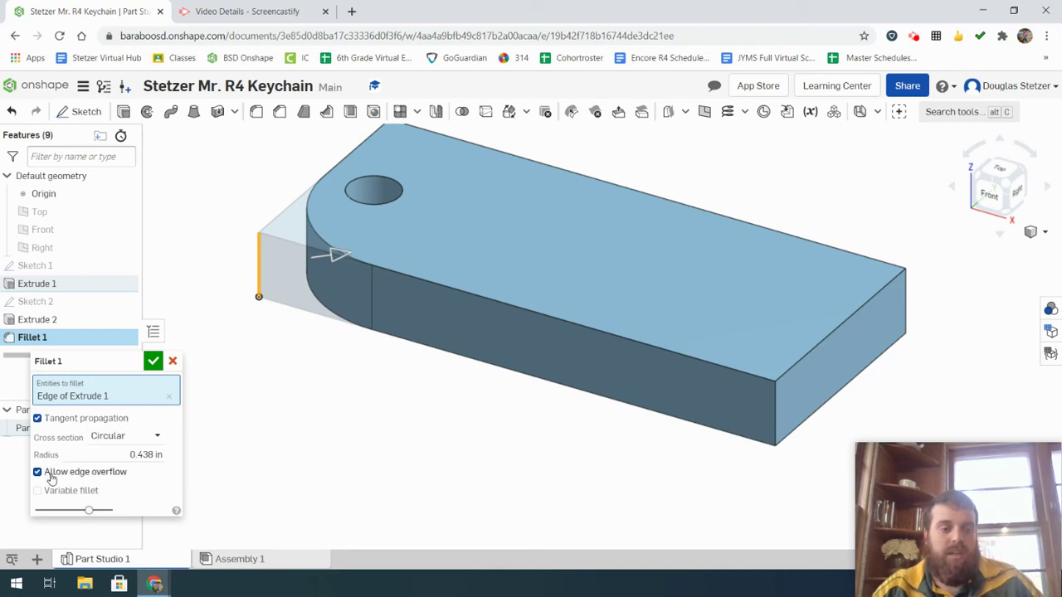
pyautogui.click(133, 436)
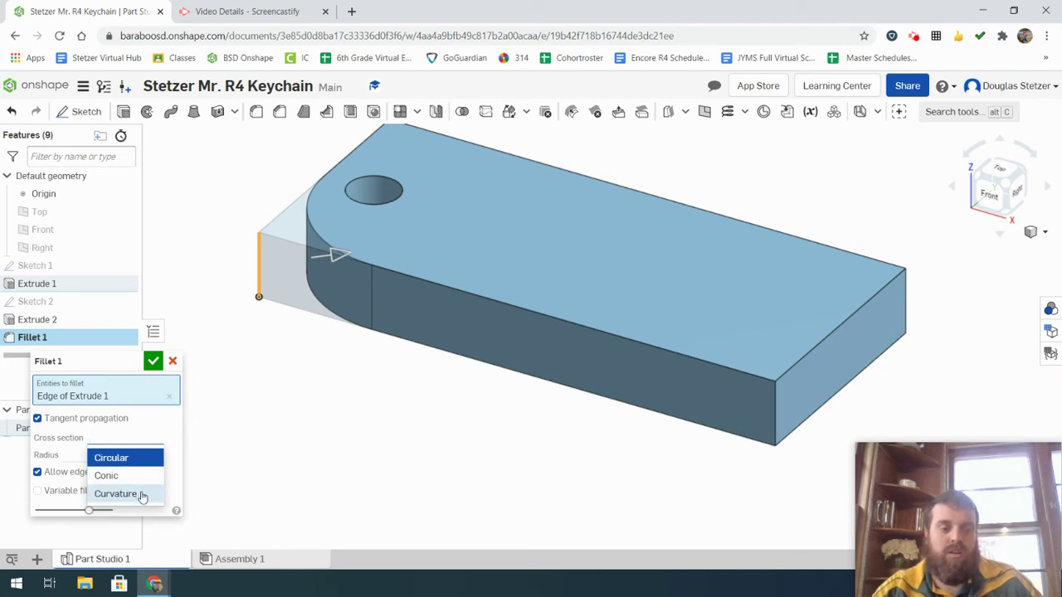
pyautogui.click(136, 458)
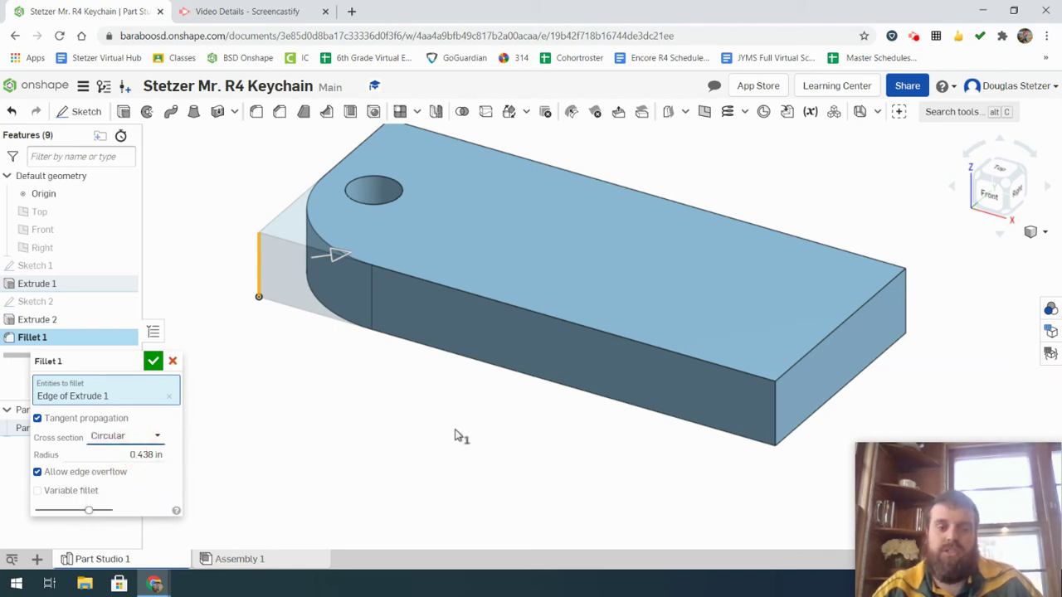
pyautogui.click(775, 399)
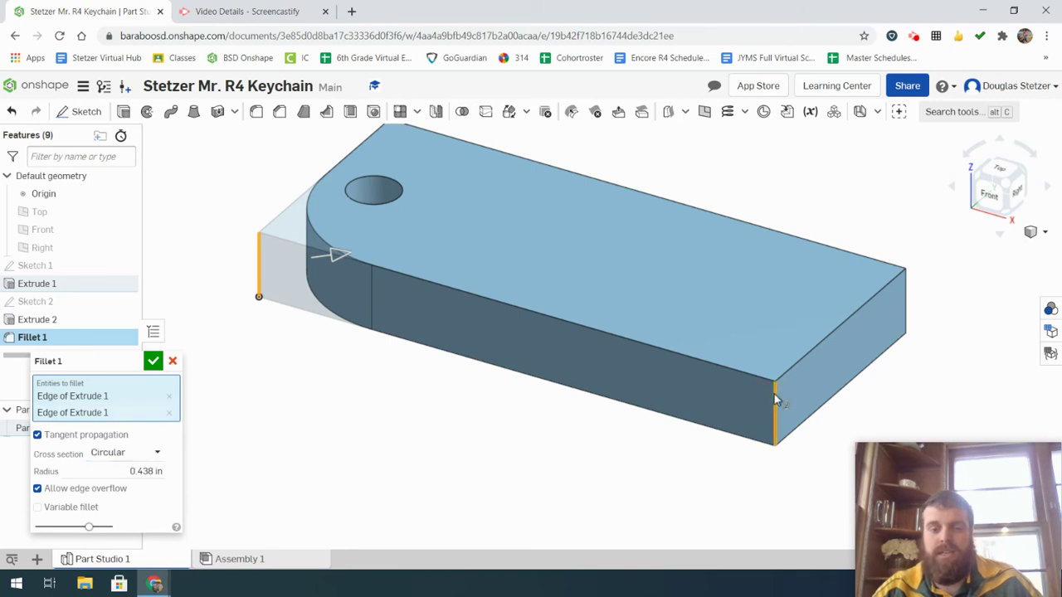
pyautogui.click(905, 308)
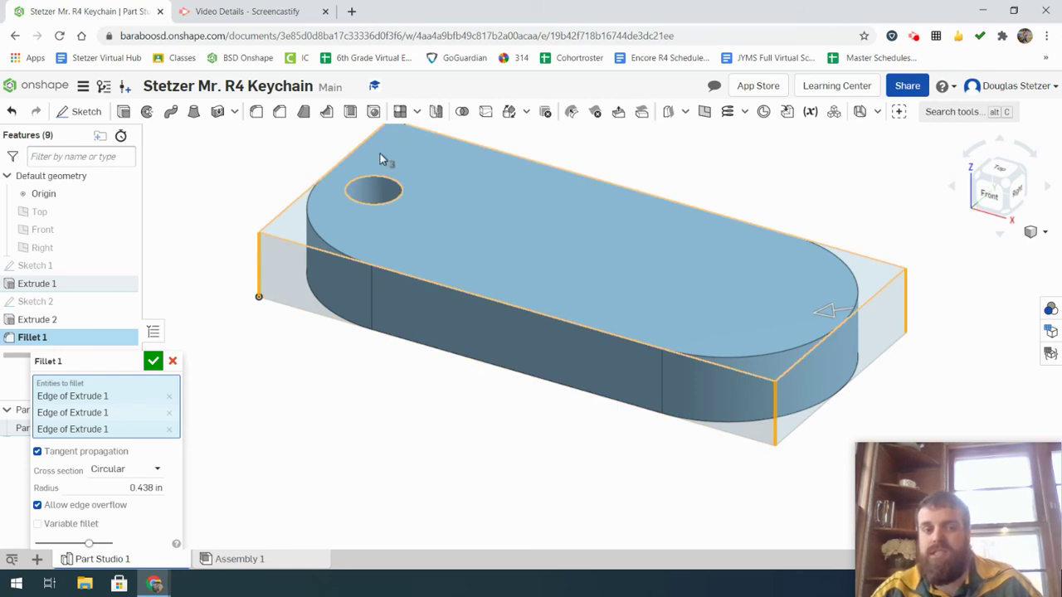
pyautogui.click(988, 184)
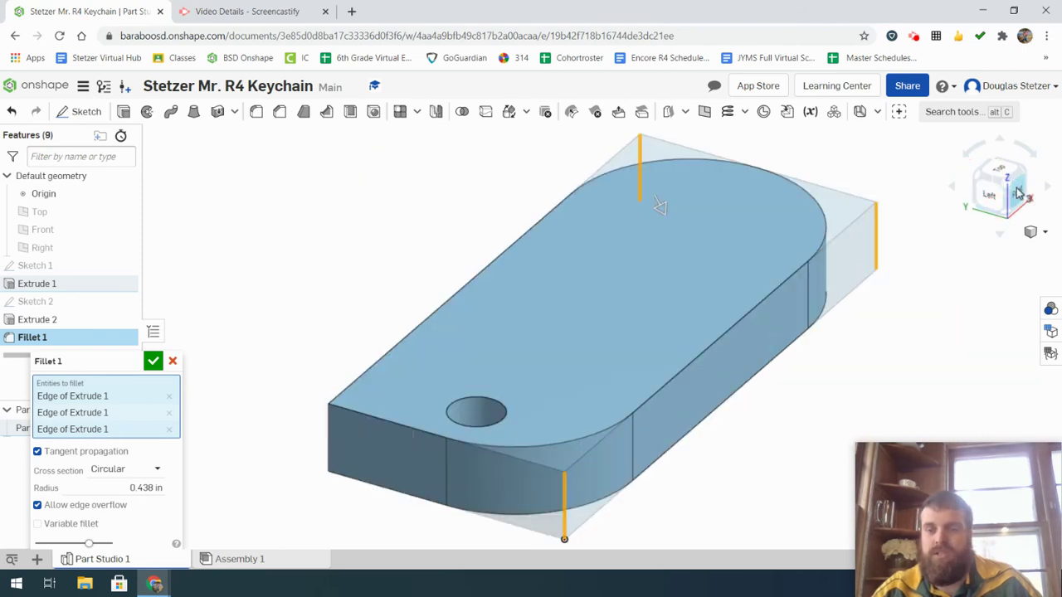
pyautogui.hotkey('ctrl', 'z')
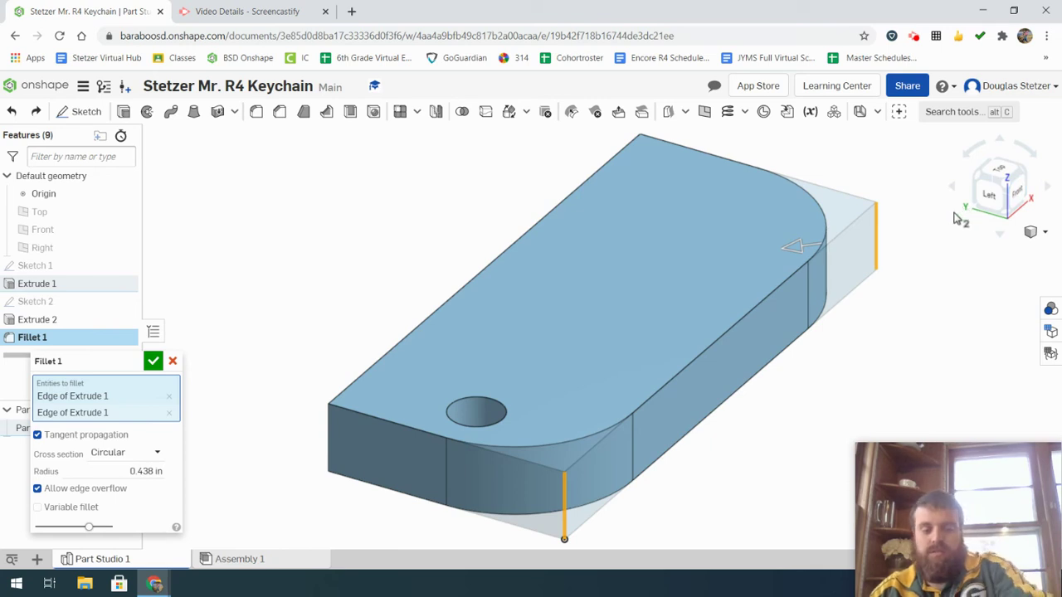
pyautogui.hotkey('ctrl', 'y')
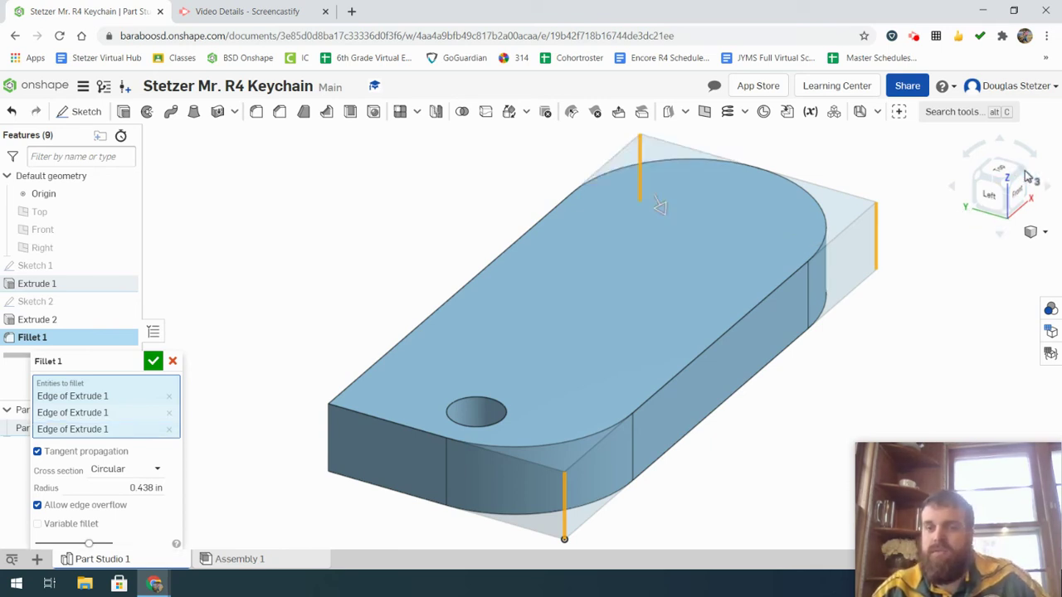
pyautogui.click(987, 191)
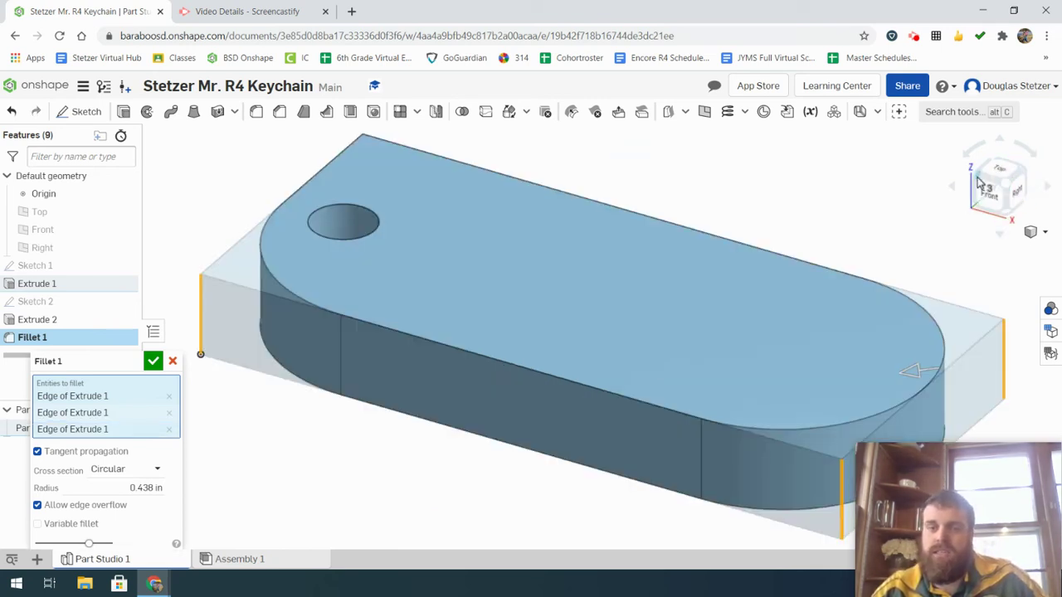
pyautogui.click(978, 181)
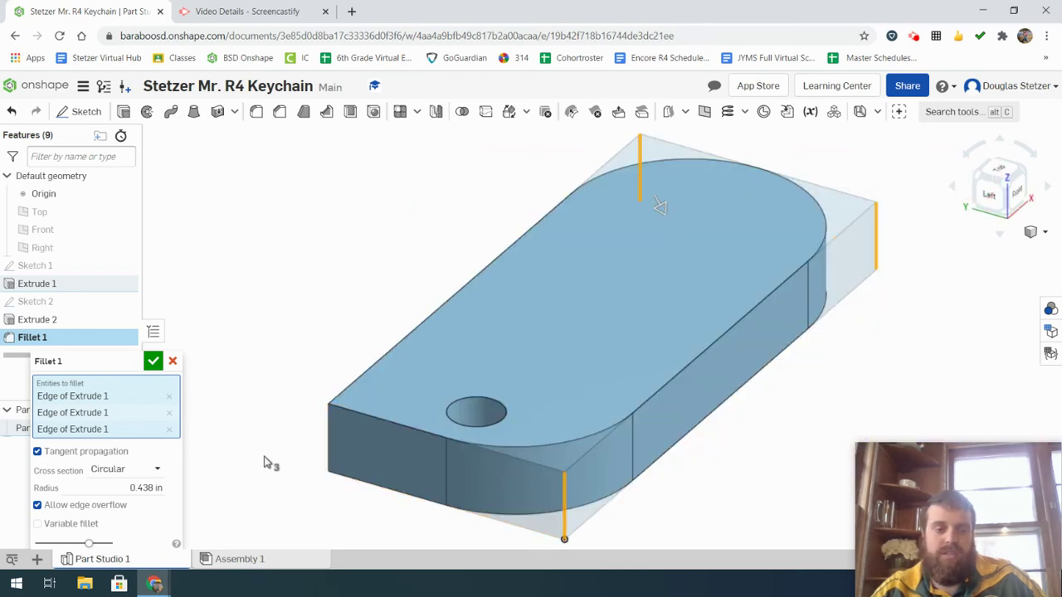
pyautogui.click(329, 431)
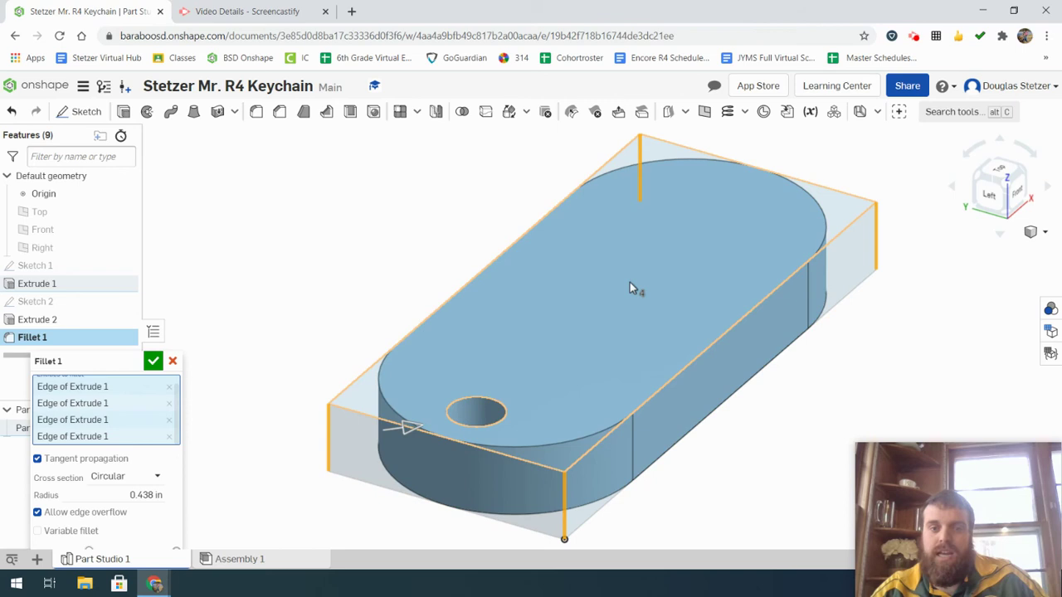
pyautogui.click(171, 362)
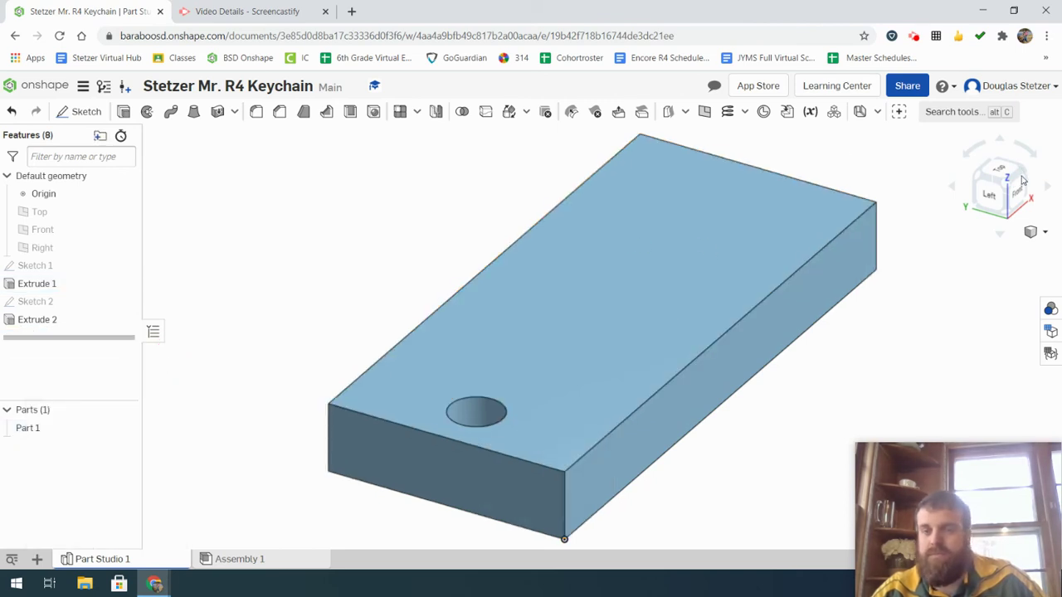
# Fillet the keychain block's four vertical corner edges with a circular cross section and a 7/16 in radius.
pyautogui.click(1025, 179)
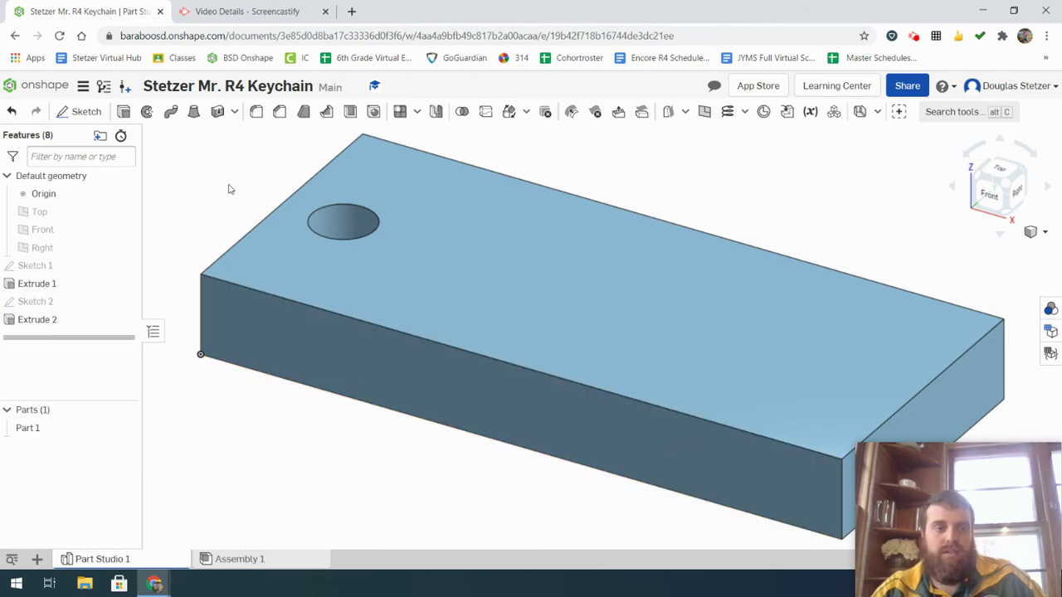
pyautogui.click(256, 114)
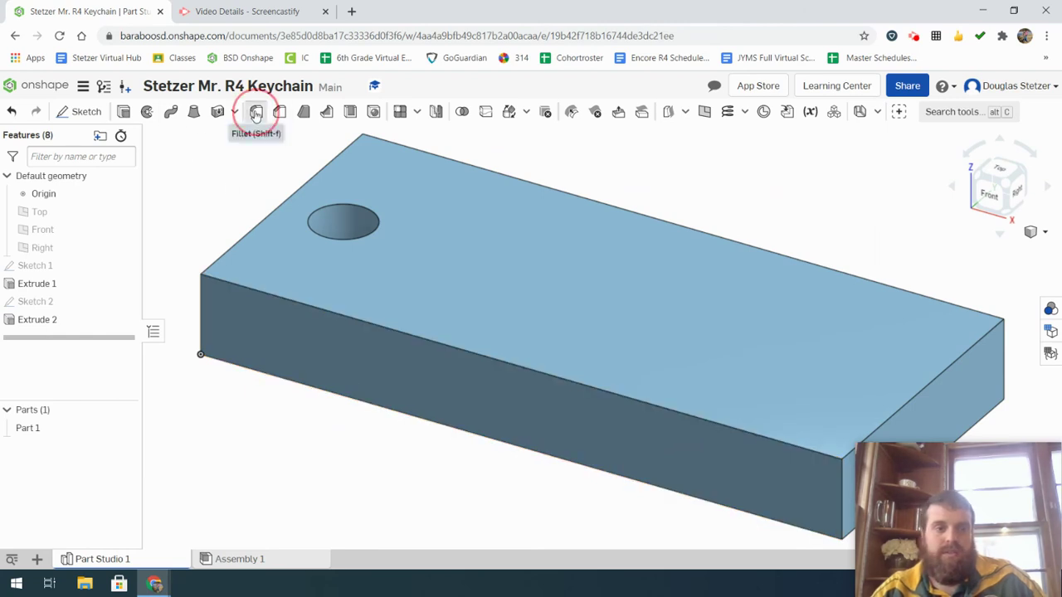
pyautogui.click(86, 445)
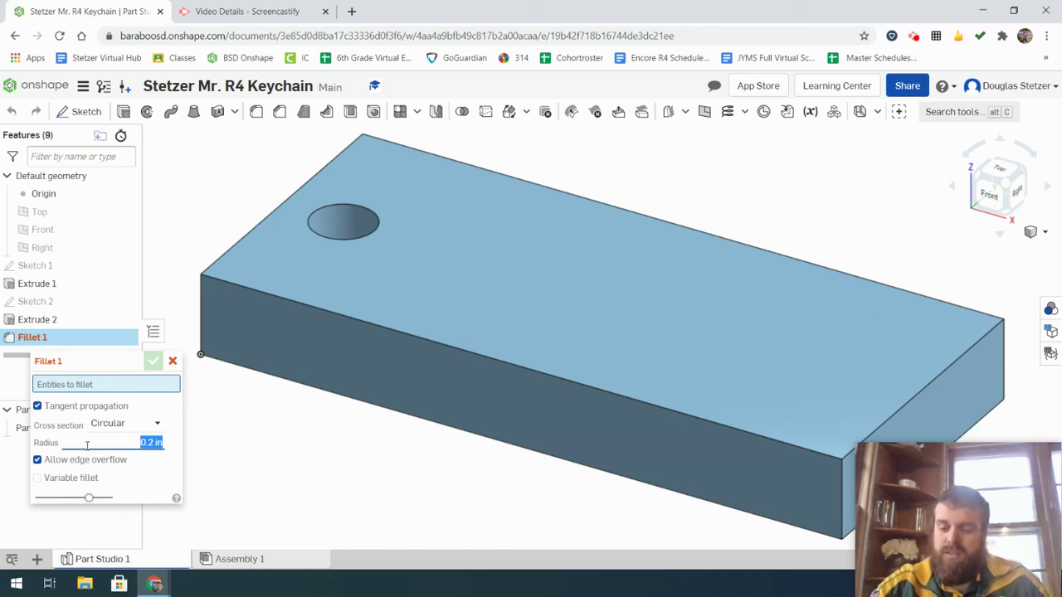
pyautogui.write('7/16')
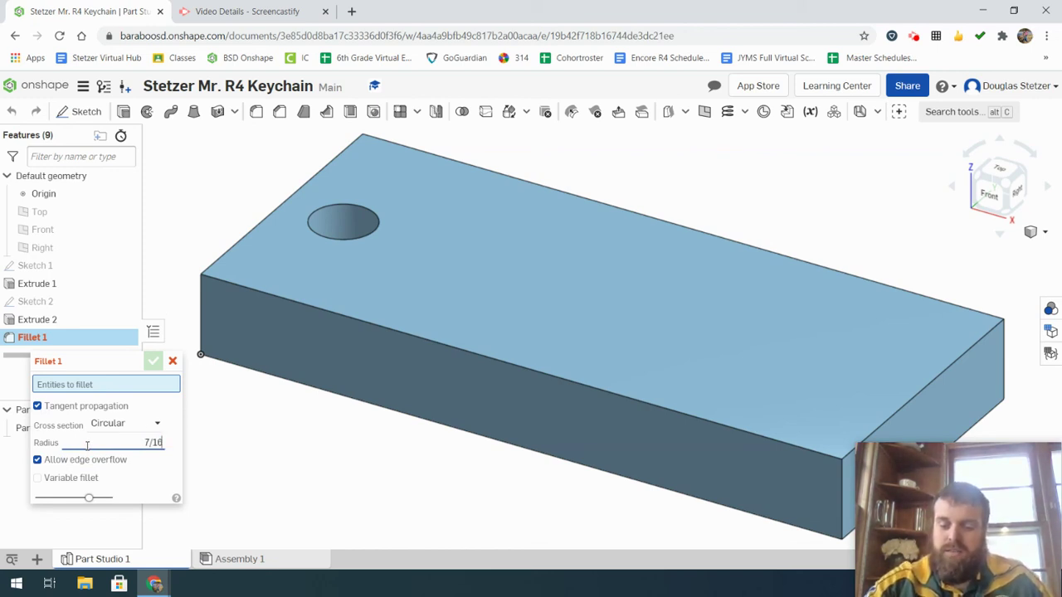
pyautogui.press('Return')
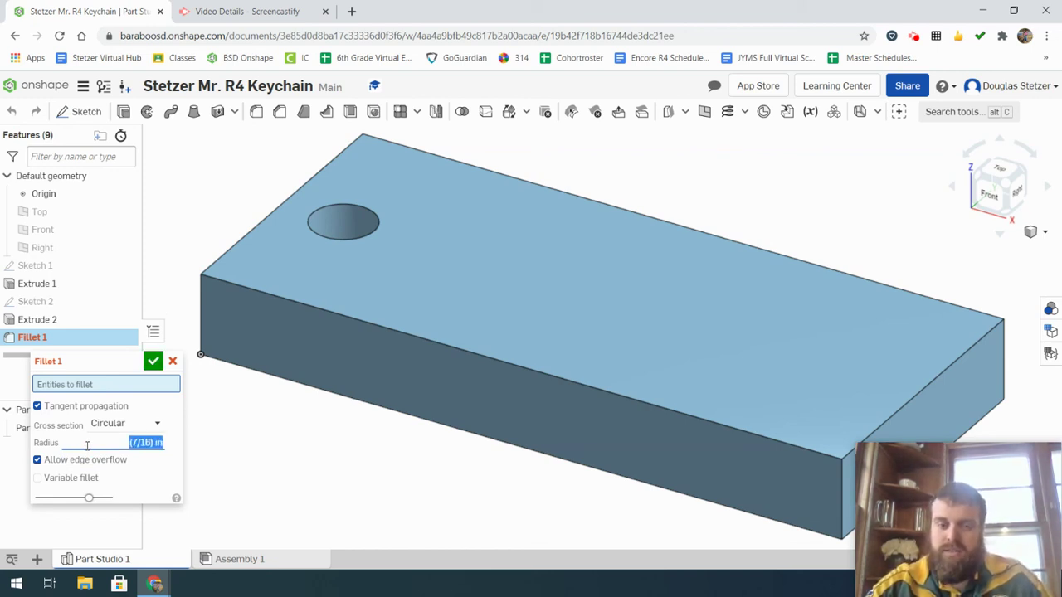
pyautogui.click(203, 287)
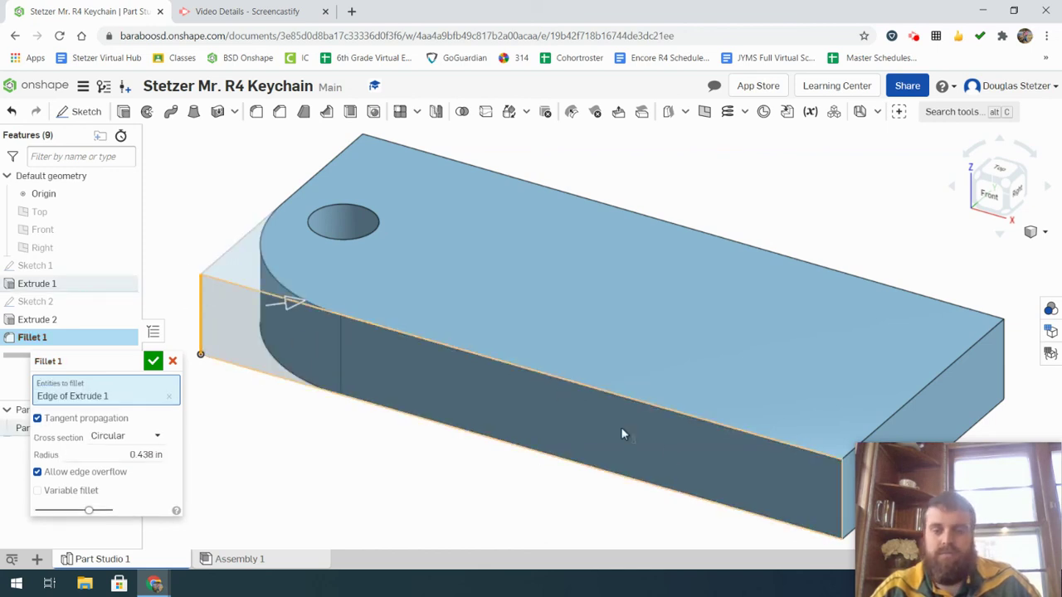
pyautogui.scroll(-3, 605, 310)
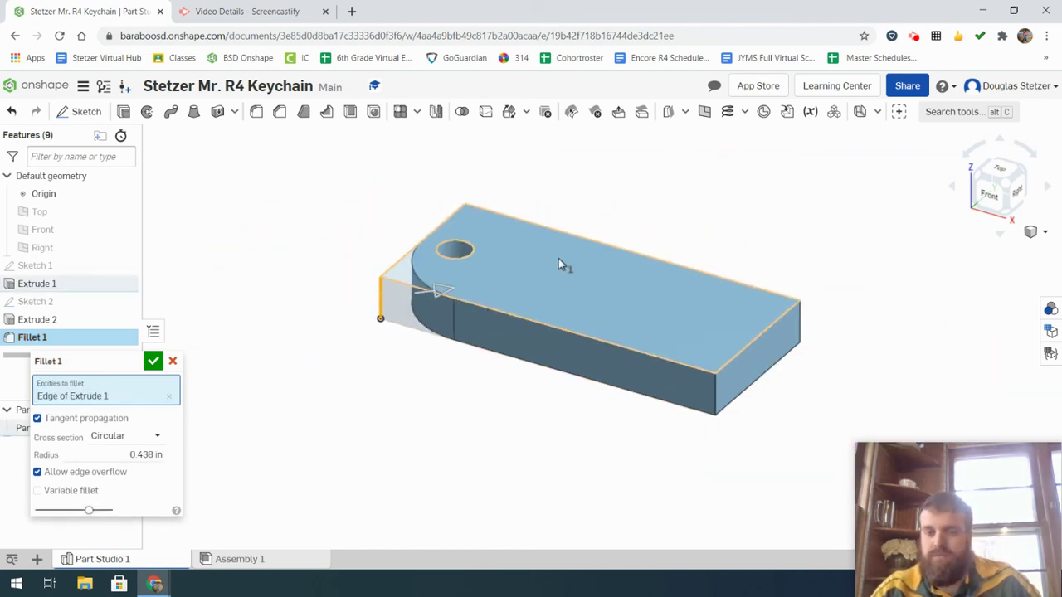
pyautogui.click(718, 404)
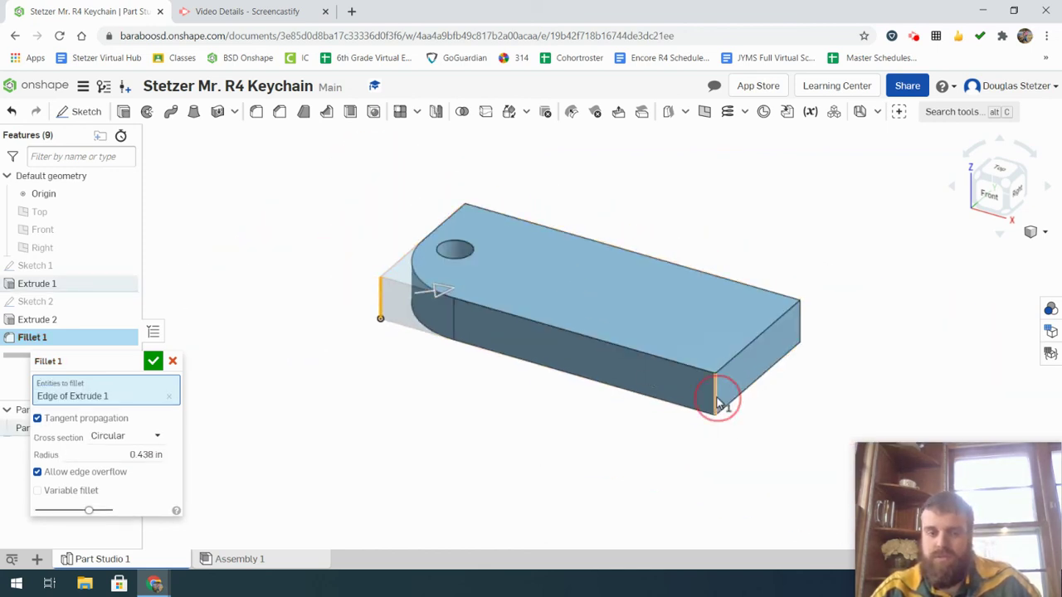
pyautogui.click(801, 328)
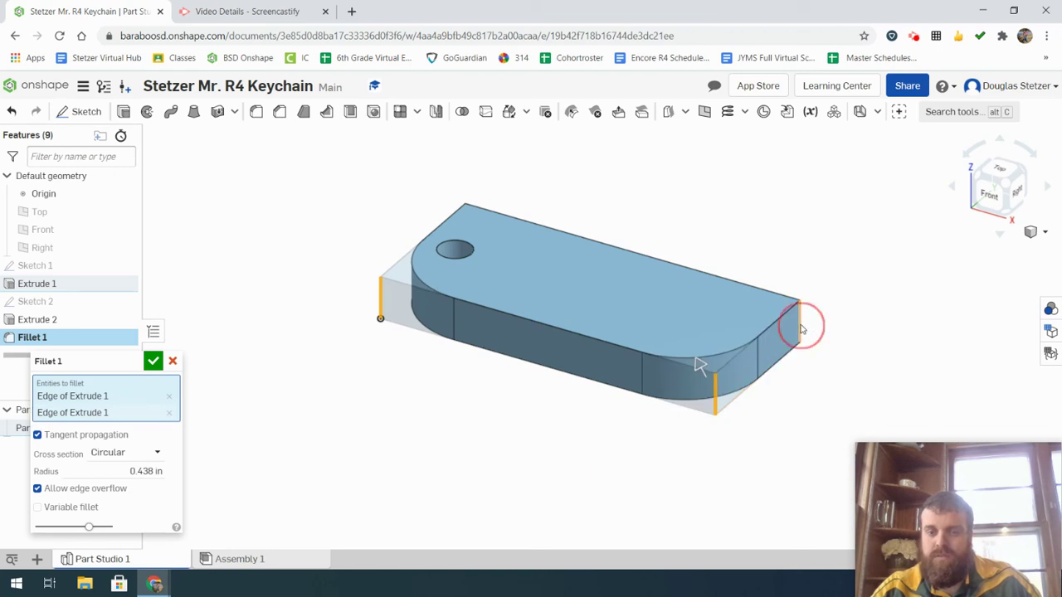
pyautogui.click(983, 178)
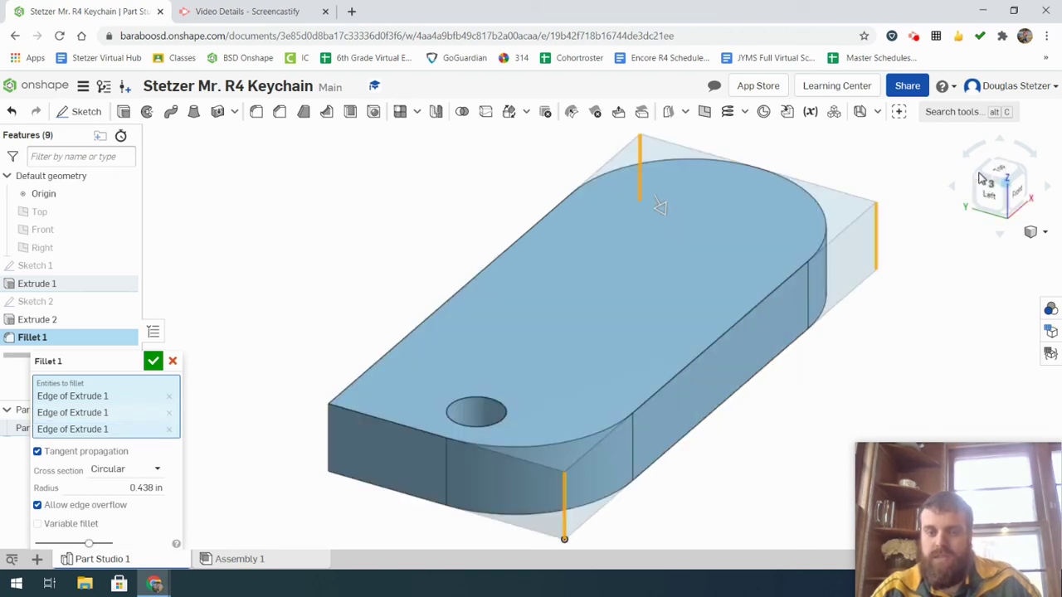
pyautogui.click(329, 439)
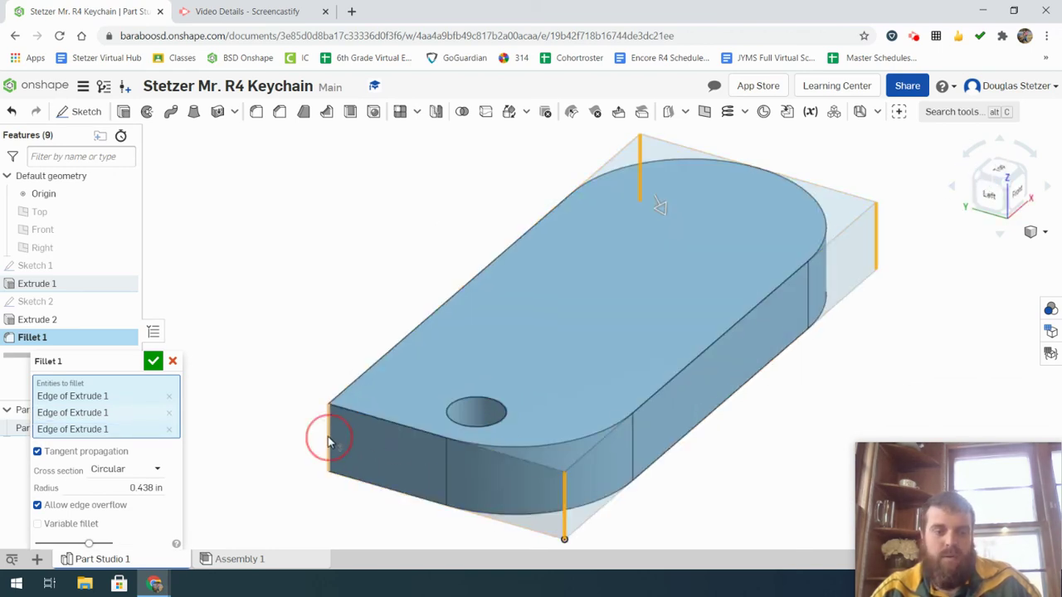
pyautogui.click(153, 361)
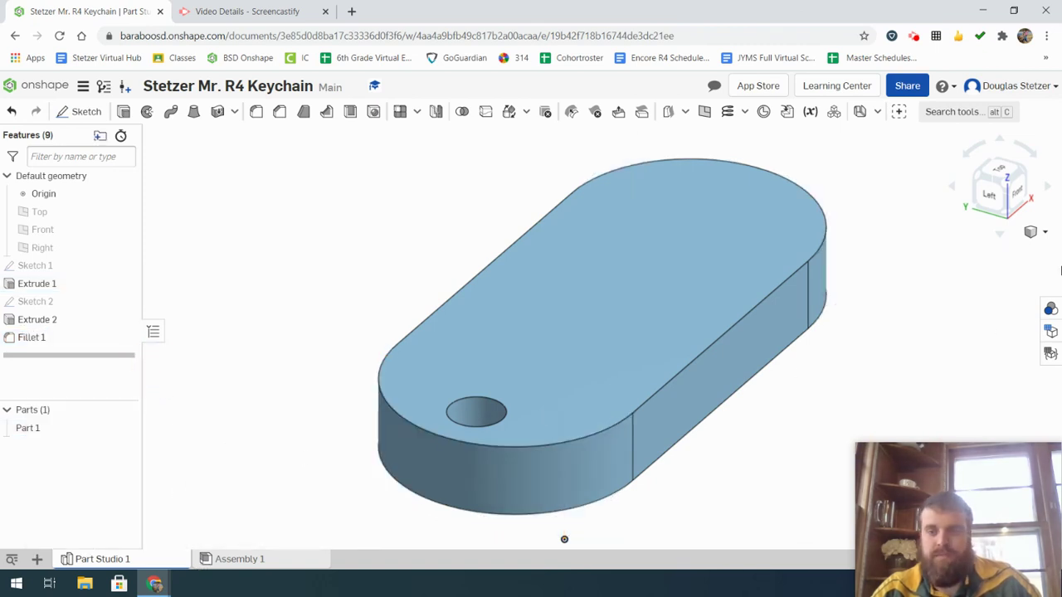
pyautogui.click(1021, 173)
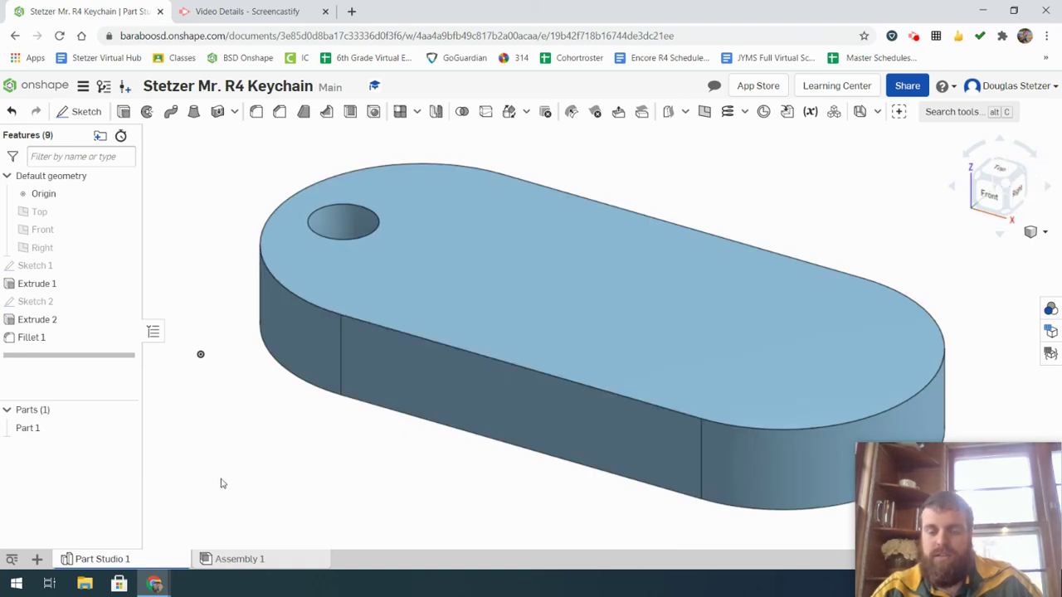